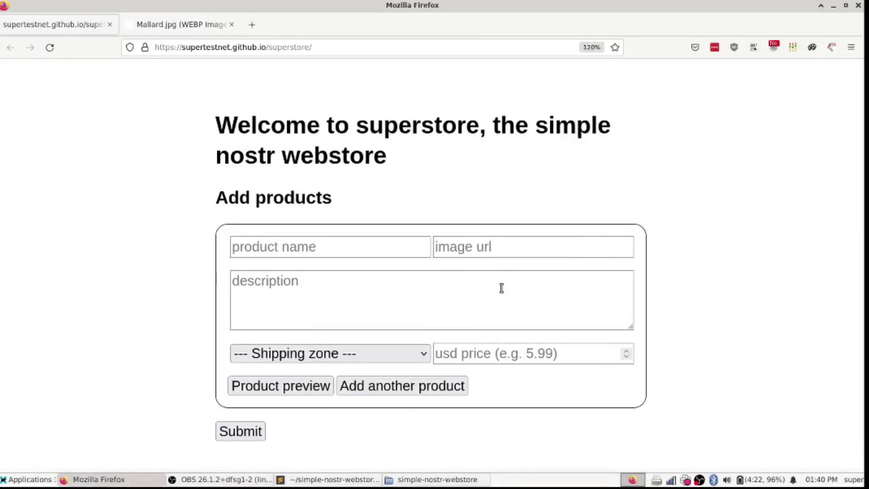
Step: Highlight the SuperStore heading and select the store's web address
{"action": "double_click", "coordinate": [415, 114]}
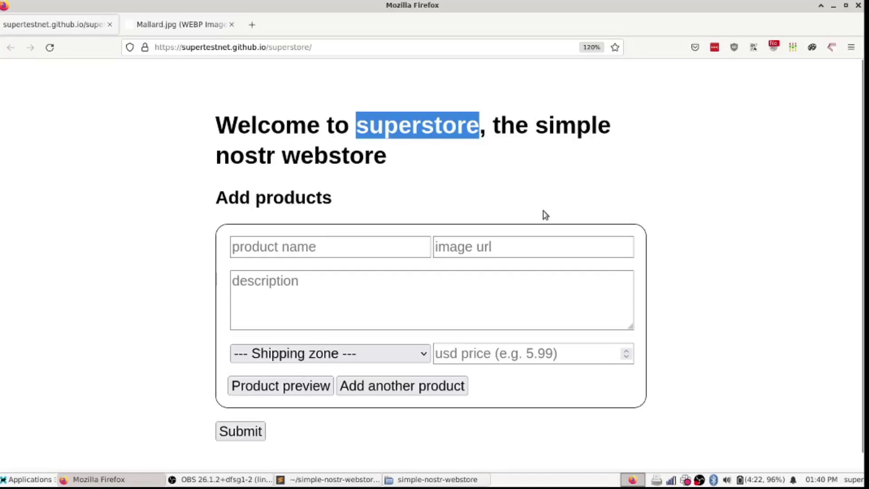
{"action": "left_click", "coordinate": [499, 187]}
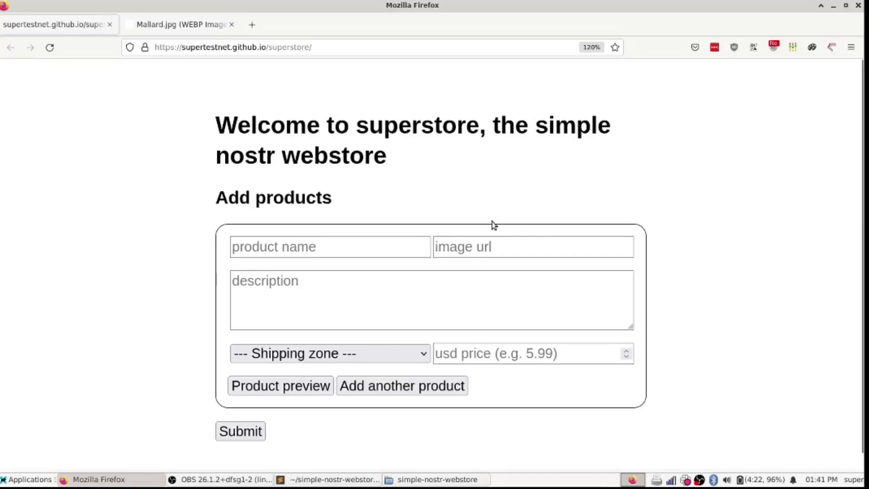
{"action": "left_click", "coordinate": [328, 45]}
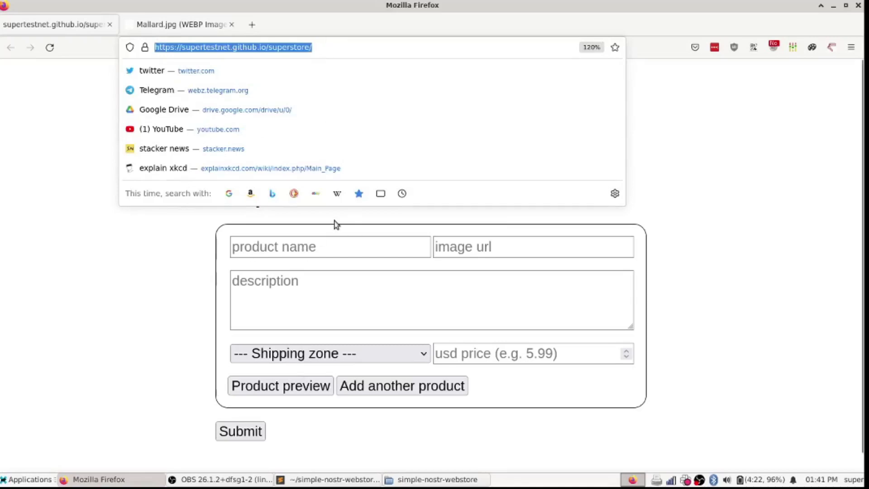
{"action": "left_click", "coordinate": [735, 133]}
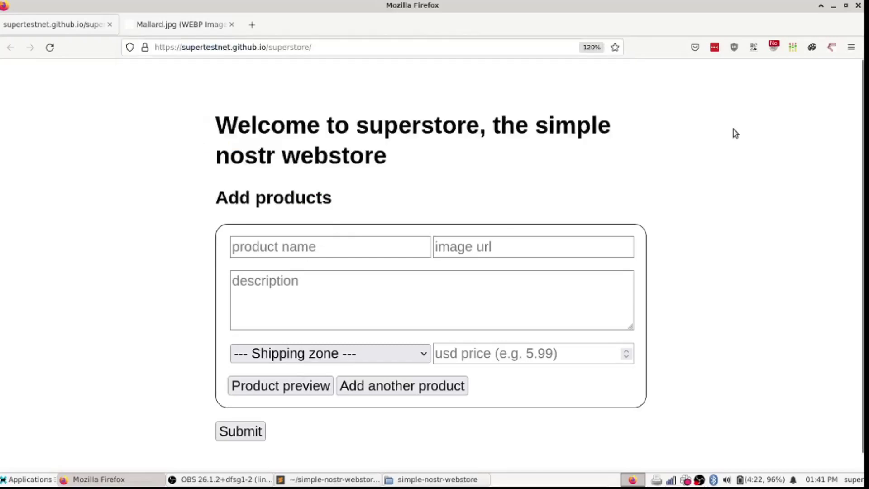
{"action": "left_click", "coordinate": [424, 48]}
{"action": "left_click", "coordinate": [734, 149]}
Step: Name the product Duck and paste the Mallard.jpg image URL from its tab
{"action": "left_click", "coordinate": [283, 247]}
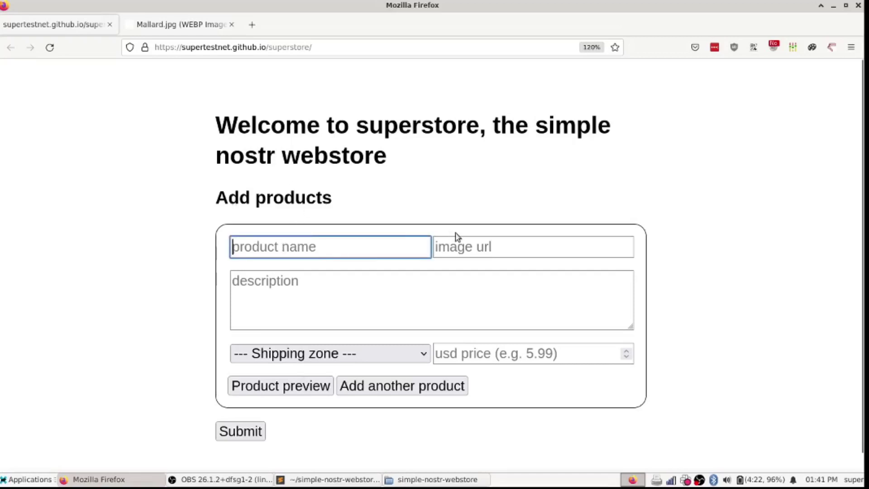
{"action": "type", "text": "Dukk"}
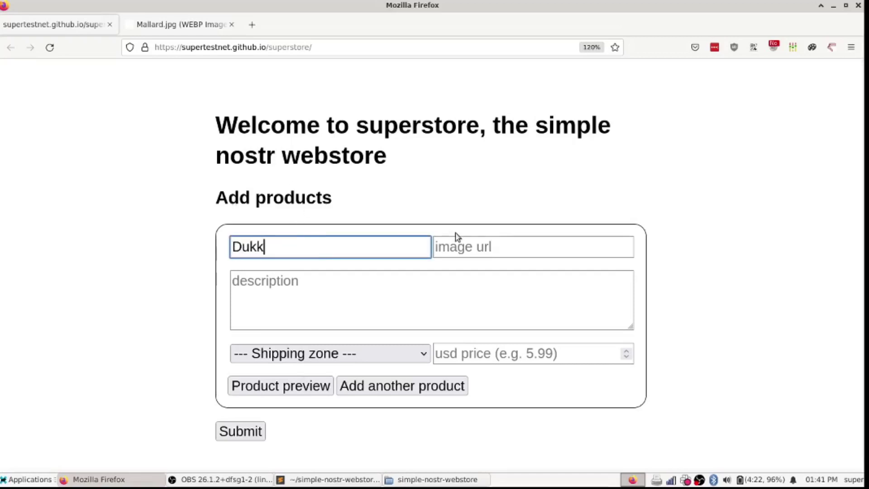
{"action": "key", "text": "BackSpace"}
{"action": "type", "text": "ck"}
{"action": "key", "text": "Tab"}
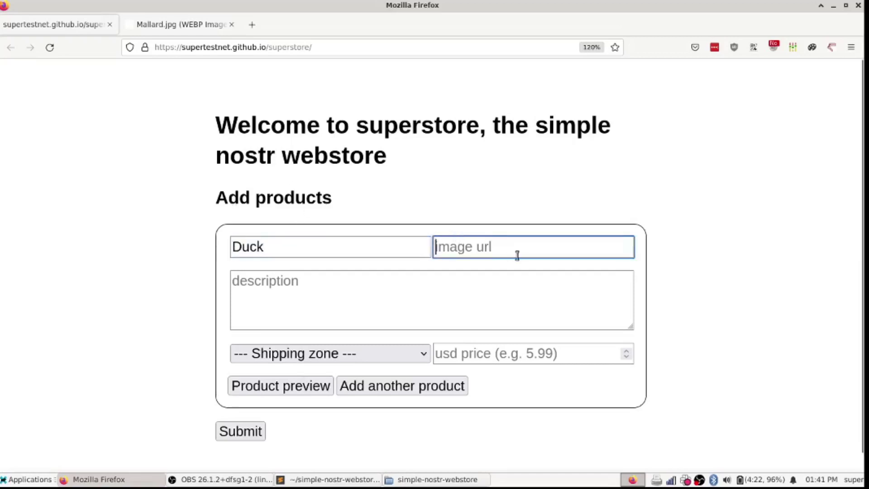
{"action": "key", "text": "ctrl+Tab"}
{"action": "key", "text": "ctrl+c"}
{"action": "key", "text": "ctrl+shift+Tab"}
{"action": "key", "text": "ctrl+v"}
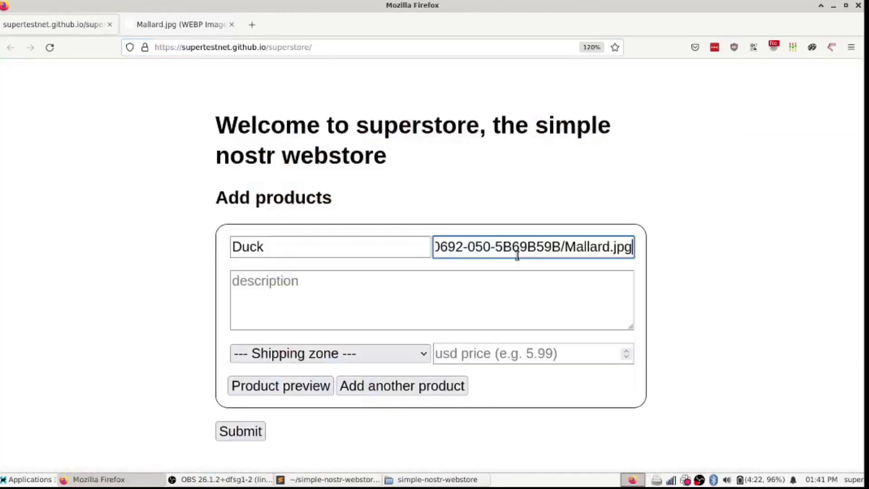
Step: Write the description 'Picture of a duck, not a real duck'
{"action": "left_click", "coordinate": [516, 278]}
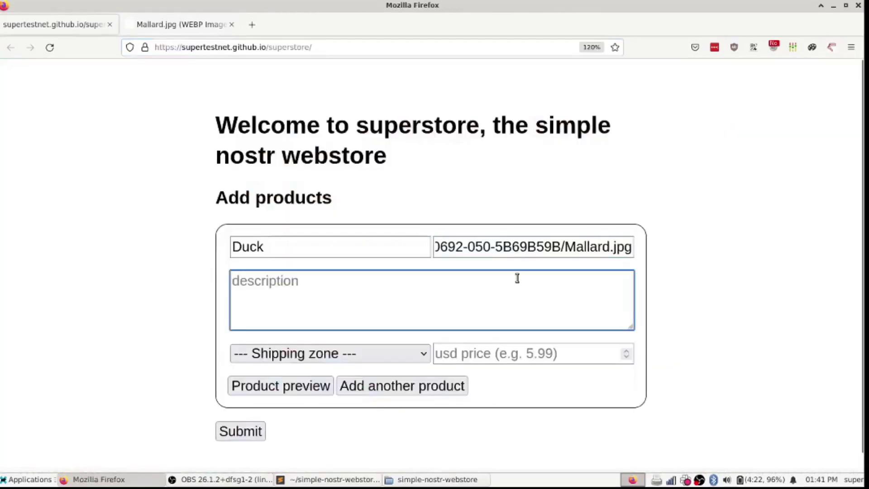
{"action": "type", "text": "Picture of"}
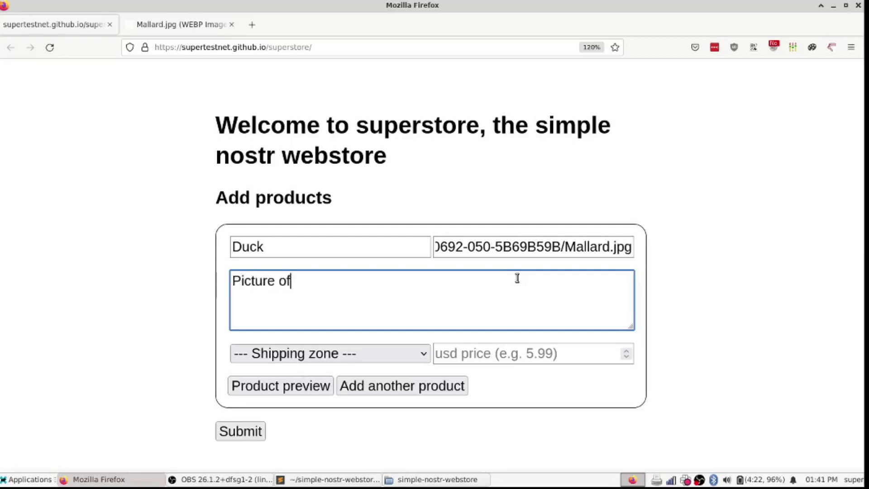
{"action": "type", "text": " a duc"}
{"action": "key", "text": "alt+Tab"}
{"action": "left_click", "coordinate": [668, 302]}
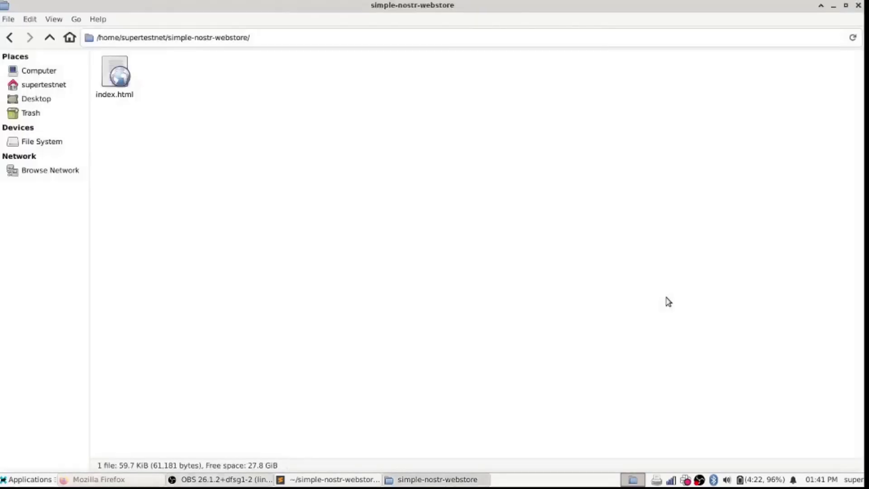
{"action": "left_click", "coordinate": [105, 479]}
{"action": "type", "text": ", "}
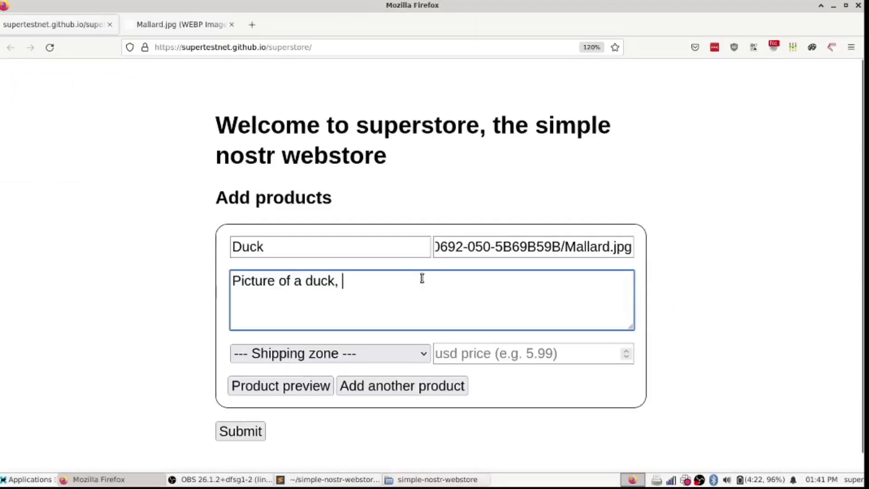
{"action": "type", "text": "not a real duck"}
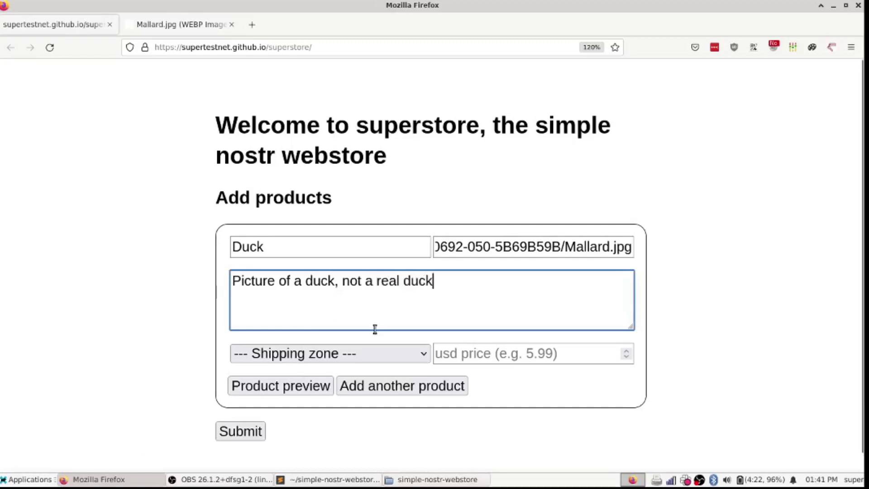
Step: Choose Free (digital) shipping and begin entering the usd price
{"action": "left_click", "coordinate": [373, 357]}
{"action": "left_click", "coordinate": [363, 95]}
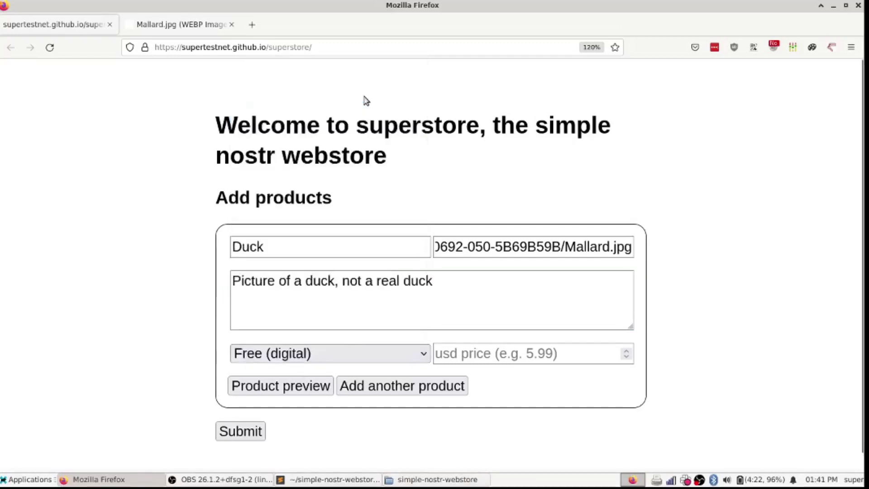
{"action": "left_click", "coordinate": [488, 351]}
{"action": "type", "text": "0.025"}
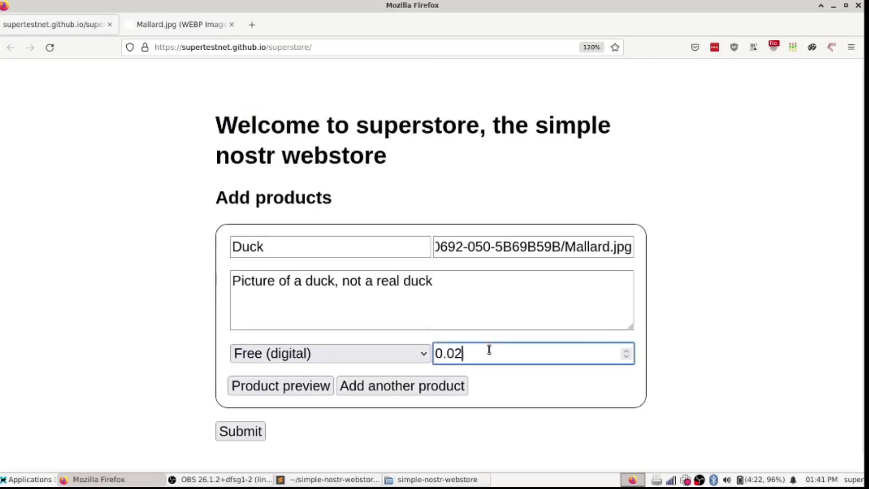
{"action": "key", "text": "BackSpace"}
{"action": "key", "text": "BackSpace"}
{"action": "key", "text": "BackSpace"}
Step: Finish the 0.25 price and preview the Duck product card
{"action": "type", "text": "25"}
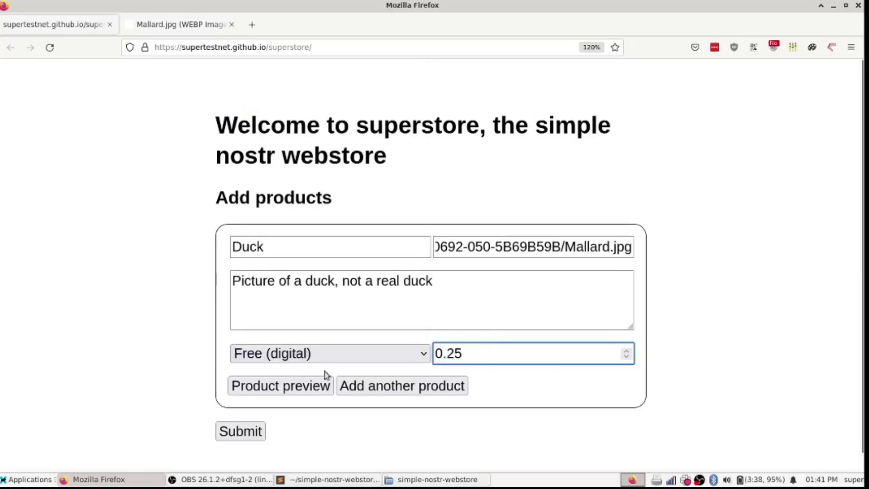
{"action": "left_click", "coordinate": [307, 392]}
{"action": "scroll", "coordinate": [434, 312], "scroll_direction": "down", "scroll_amount": 5}
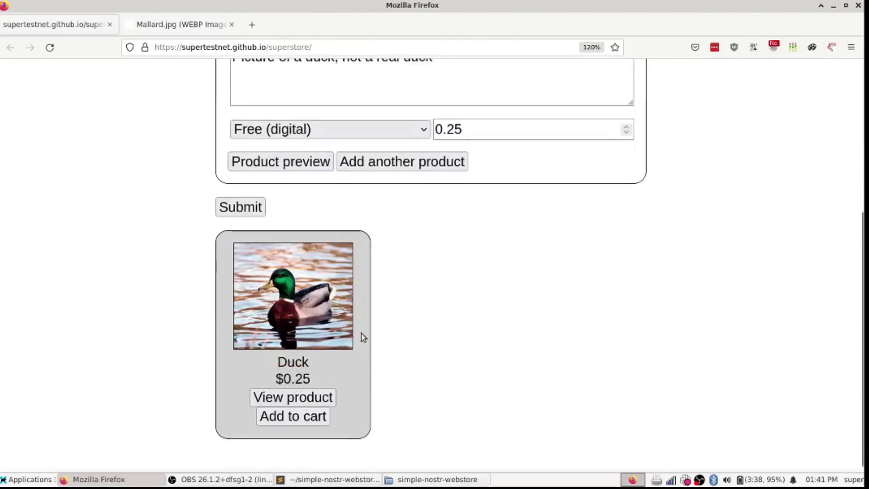
{"action": "scroll", "coordinate": [496, 234], "scroll_direction": "up", "scroll_amount": 2}
Step: Add two empty product forms, then remove both again
{"action": "left_click", "coordinate": [400, 240]}
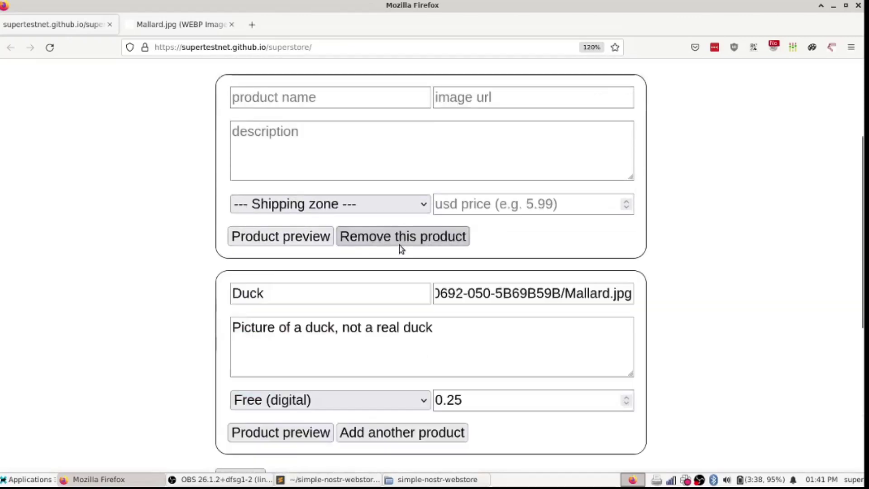
{"action": "scroll", "coordinate": [493, 193], "scroll_direction": "up", "scroll_amount": 3}
{"action": "scroll", "coordinate": [492, 196], "scroll_direction": "down", "scroll_amount": 3}
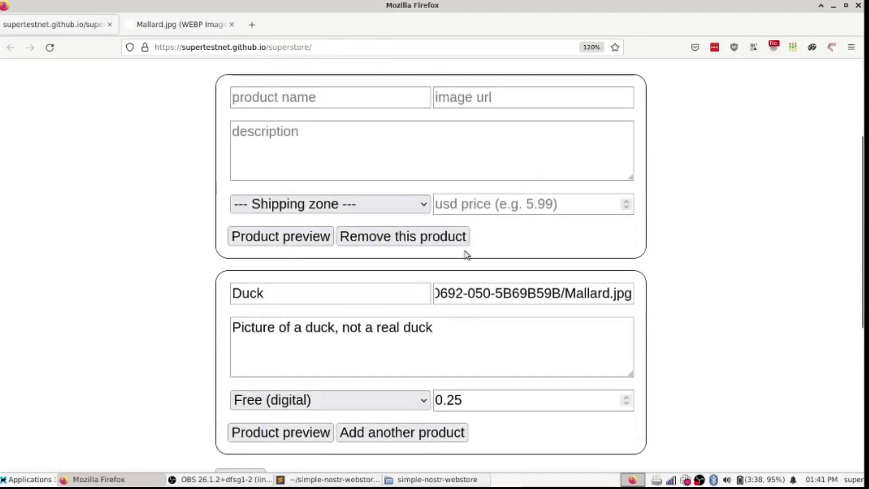
{"action": "left_click", "coordinate": [391, 439]}
{"action": "scroll", "coordinate": [516, 344], "scroll_direction": "up", "scroll_amount": 2}
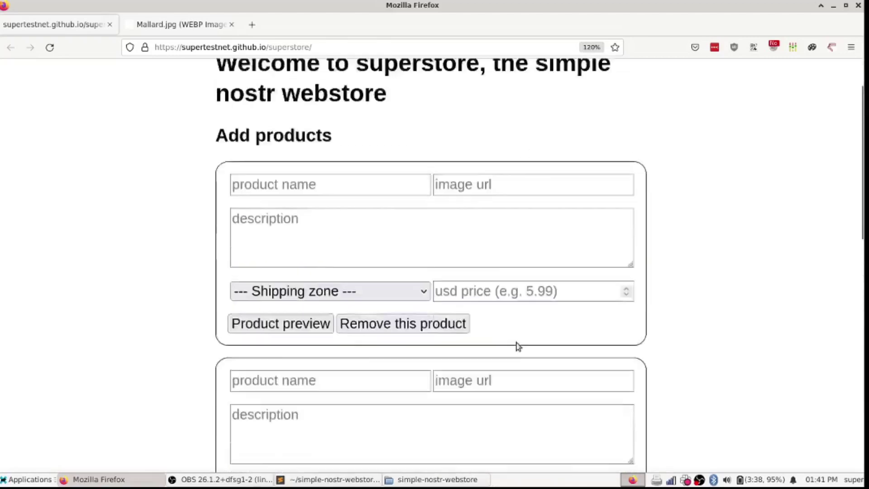
{"action": "scroll", "coordinate": [518, 345], "scroll_direction": "up", "scroll_amount": 1}
{"action": "scroll", "coordinate": [497, 317], "scroll_direction": "down", "scroll_amount": 3}
{"action": "left_click", "coordinate": [401, 237]}
{"action": "left_click", "coordinate": [404, 237]}
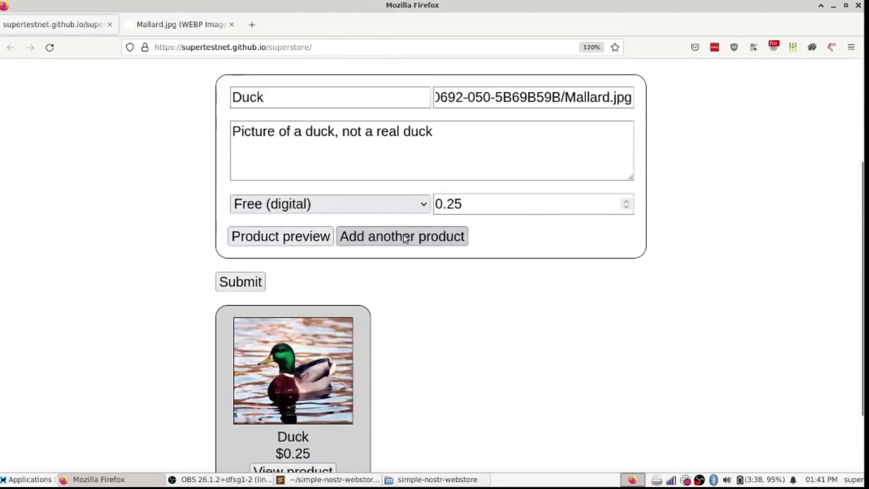
{"action": "scroll", "coordinate": [396, 279], "scroll_direction": "down", "scroll_amount": 3}
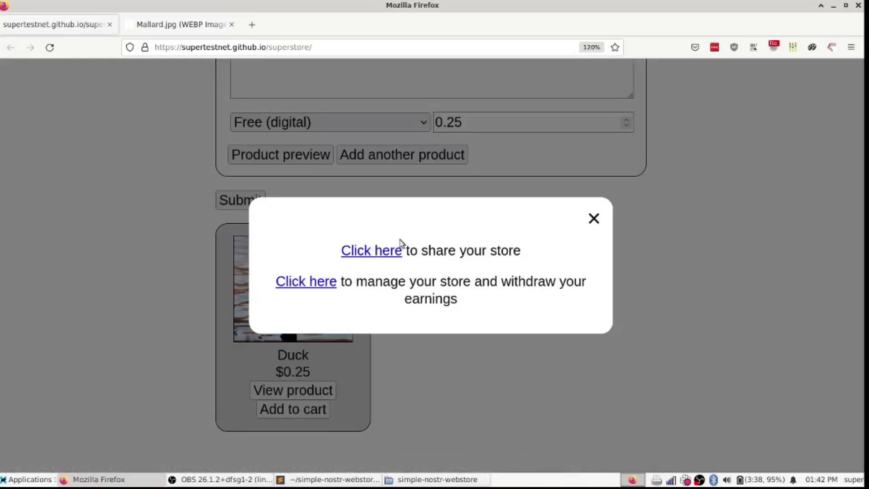
Step: Open the public storefront from the share link in a new tab
{"action": "right_click", "coordinate": [365, 258]}
{"action": "left_click", "coordinate": [380, 266]}
{"action": "key", "text": "ctrl+Tab"}
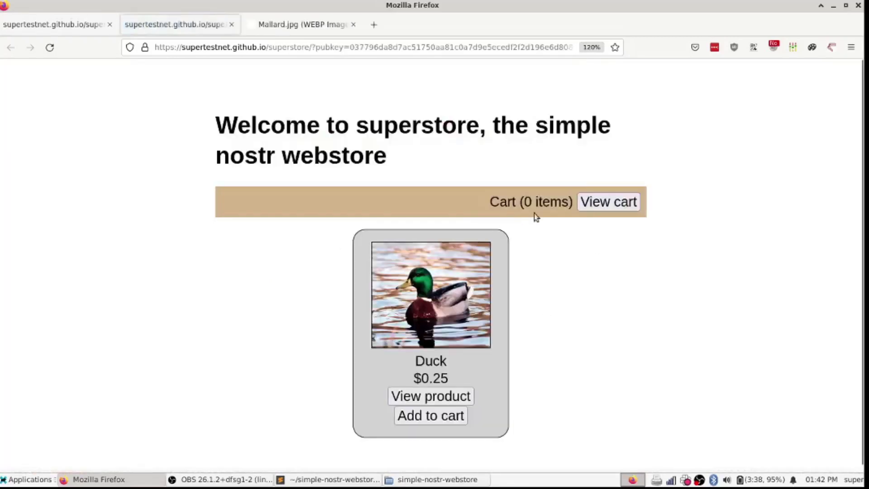
{"action": "key", "text": "ctrl+shift+Tab"}
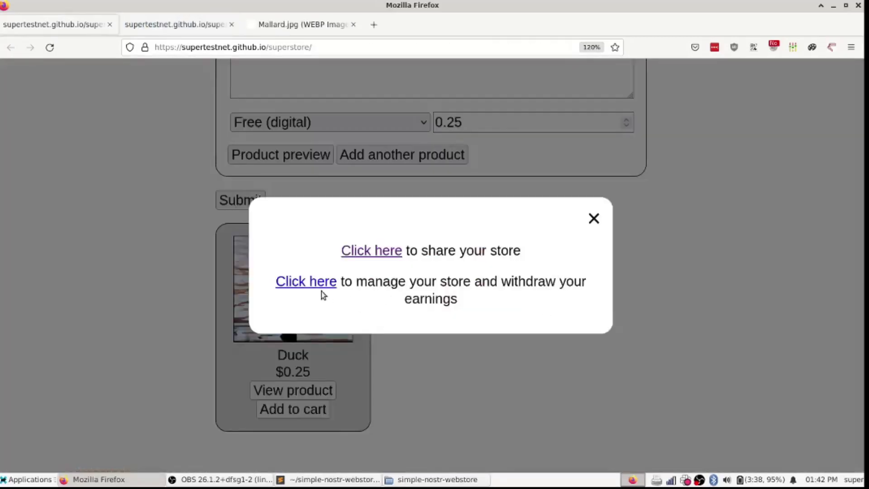
Step: Open the store management page and view the $0.00 wallet balance and sales
{"action": "left_click", "coordinate": [320, 283]}
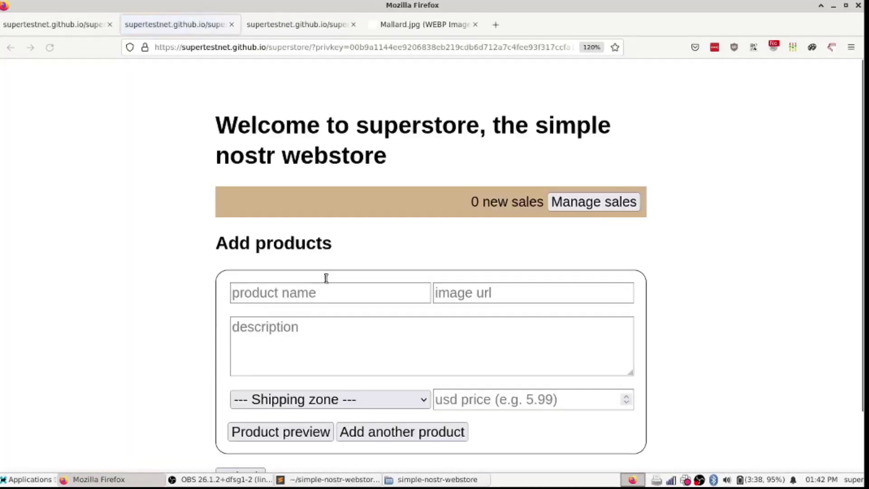
{"action": "scroll", "coordinate": [549, 220], "scroll_direction": "up", "scroll_amount": 2}
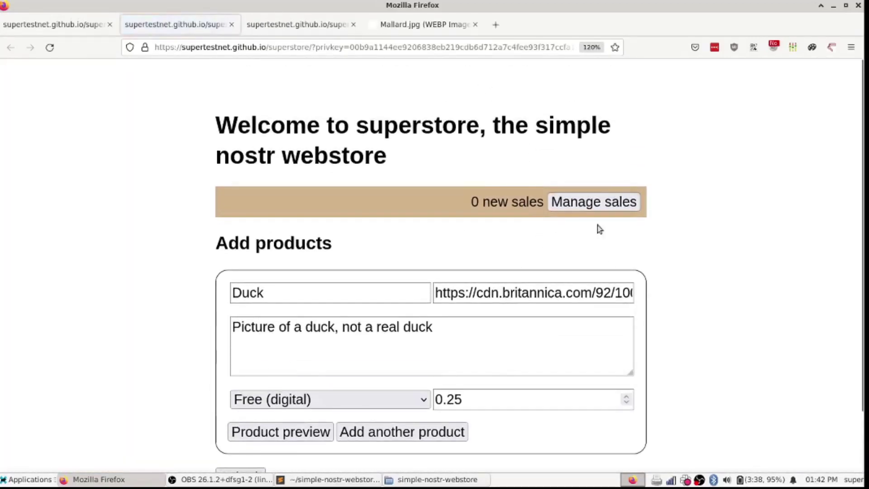
{"action": "scroll", "coordinate": [511, 339], "scroll_direction": "down", "scroll_amount": 2}
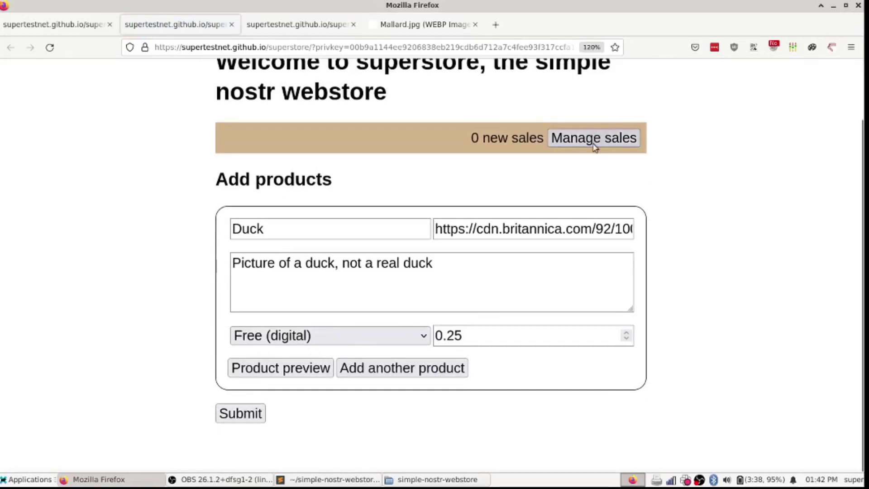
{"action": "scroll", "coordinate": [587, 252], "scroll_direction": "up", "scroll_amount": 2}
{"action": "left_click", "coordinate": [596, 207]}
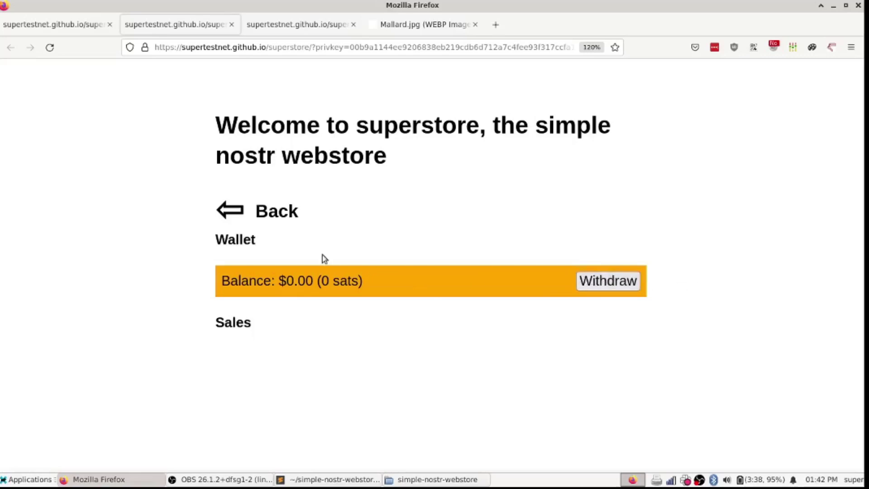
Step: Switch to the customer storefront and open the Duck product's detail page
{"action": "left_click", "coordinate": [251, 222]}
{"action": "key", "text": "ctrl+Tab"}
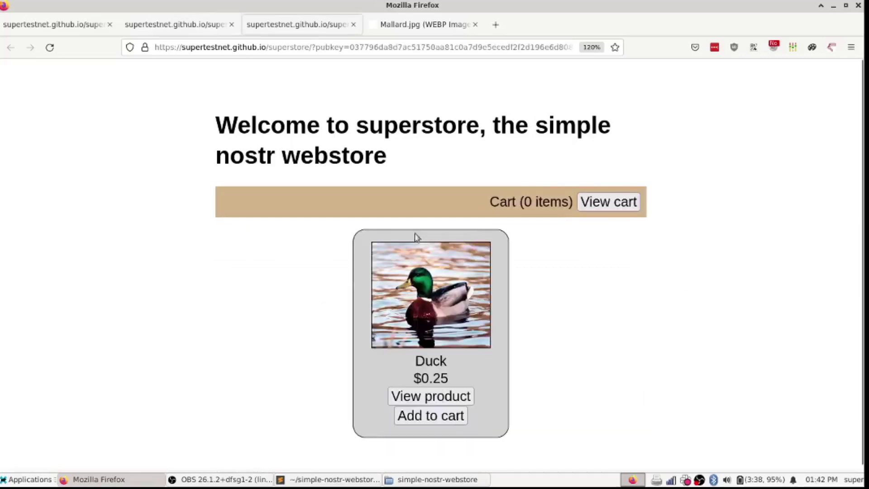
{"action": "left_click", "coordinate": [452, 390]}
{"action": "scroll", "coordinate": [535, 264], "scroll_direction": "down", "scroll_amount": 5}
{"action": "scroll", "coordinate": [535, 265], "scroll_direction": "down", "scroll_amount": 5}
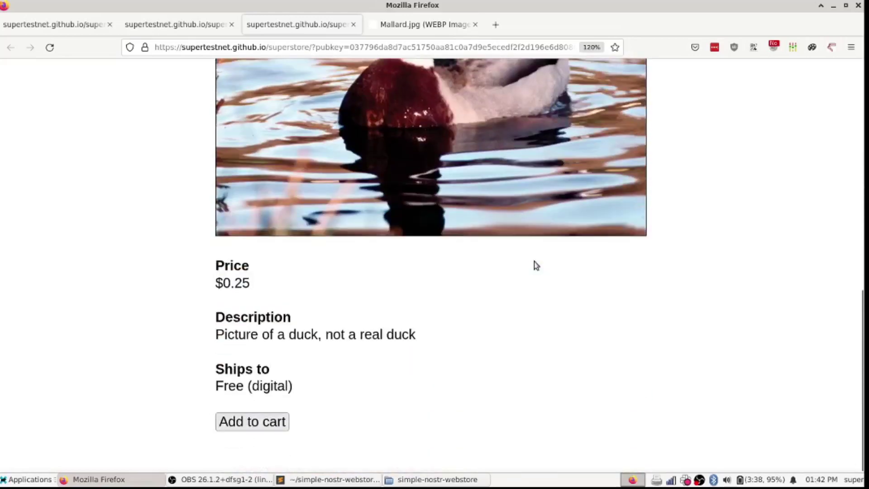
{"action": "scroll", "coordinate": [533, 262], "scroll_direction": "up", "scroll_amount": 6}
{"action": "scroll", "coordinate": [534, 263], "scroll_direction": "down", "scroll_amount": 6}
Step: Add a Duck picture to the cart and open the cart showing two Ducks, $0.50 (1796 sats)
{"action": "left_click", "coordinate": [272, 421]}
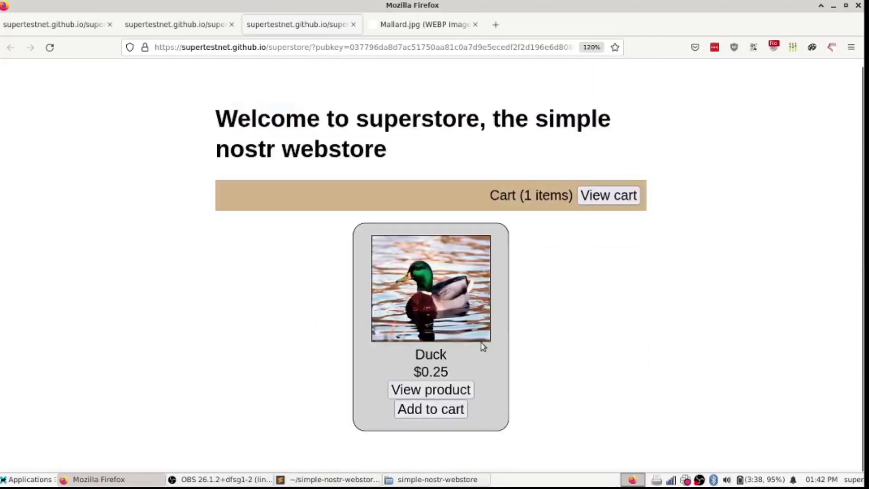
{"action": "triple_click", "coordinate": [527, 195]}
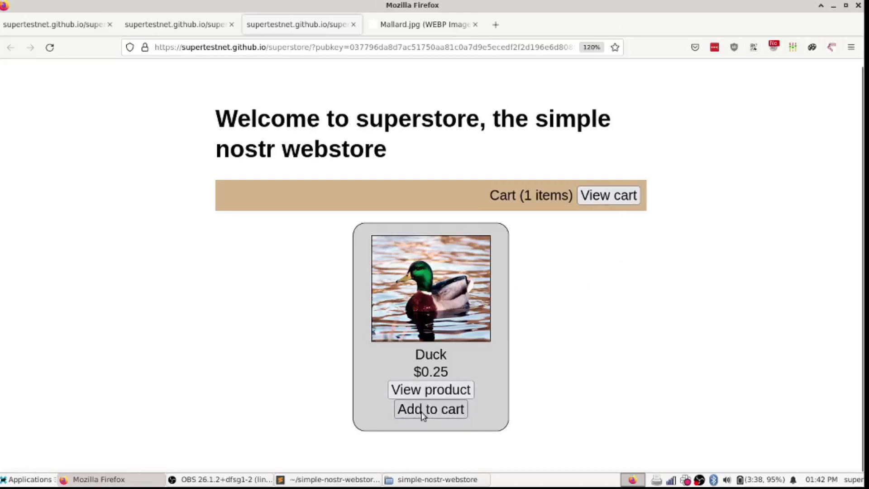
{"action": "left_click", "coordinate": [608, 195]}
Step: Remove the second Duck from the cart, then re-add it from the storefront
{"action": "scroll", "coordinate": [491, 260], "scroll_direction": "down", "scroll_amount": 5}
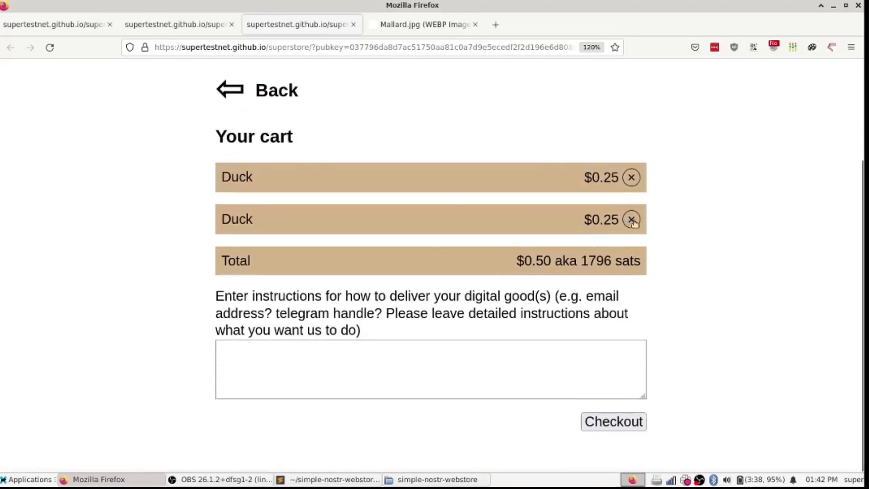
{"action": "left_click", "coordinate": [632, 220]}
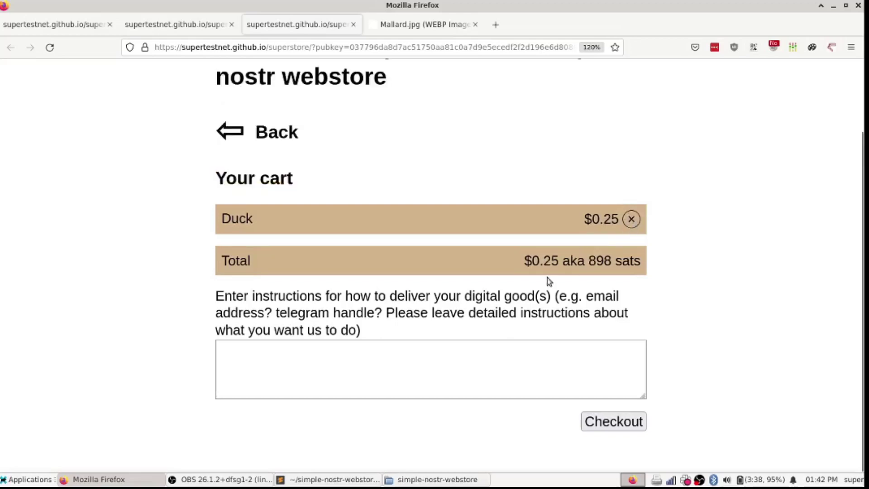
{"action": "left_click", "coordinate": [248, 131]}
{"action": "right_click", "coordinate": [426, 268]}
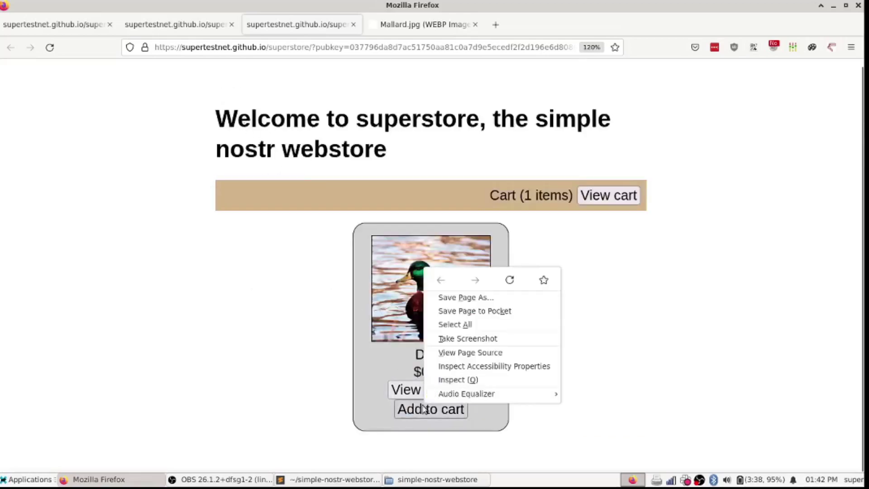
{"action": "left_click", "coordinate": [403, 422]}
{"action": "left_click", "coordinate": [403, 422]}
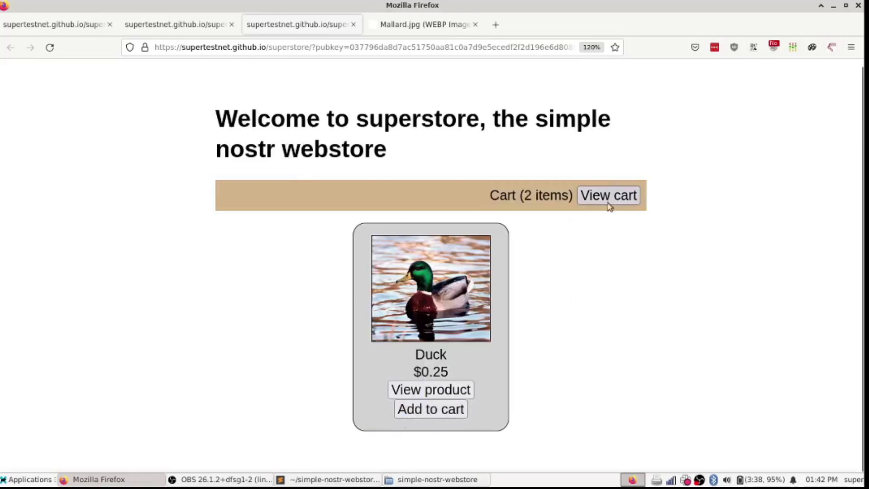
{"action": "left_click", "coordinate": [609, 203]}
Step: Enter delivery instructions with the buyer's Telegram handle and check out for 1796 sats
{"action": "scroll", "coordinate": [374, 302], "scroll_direction": "down", "scroll_amount": 3}
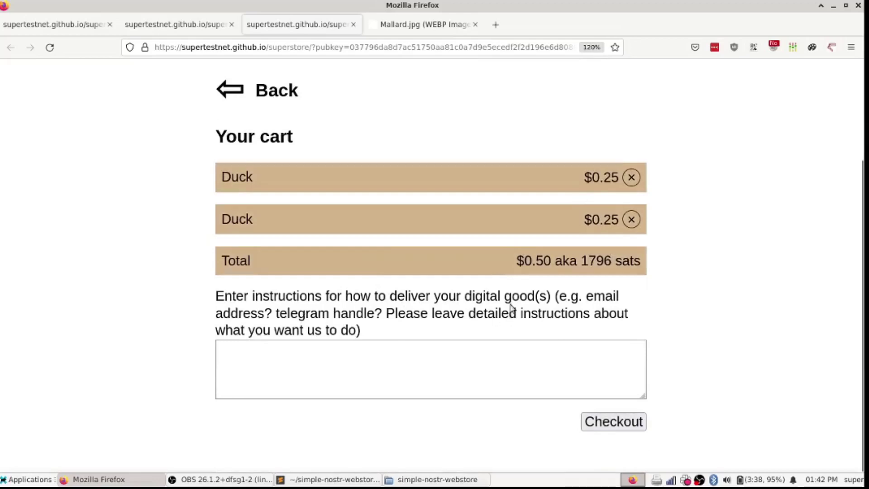
{"action": "left_click", "coordinate": [354, 381]}
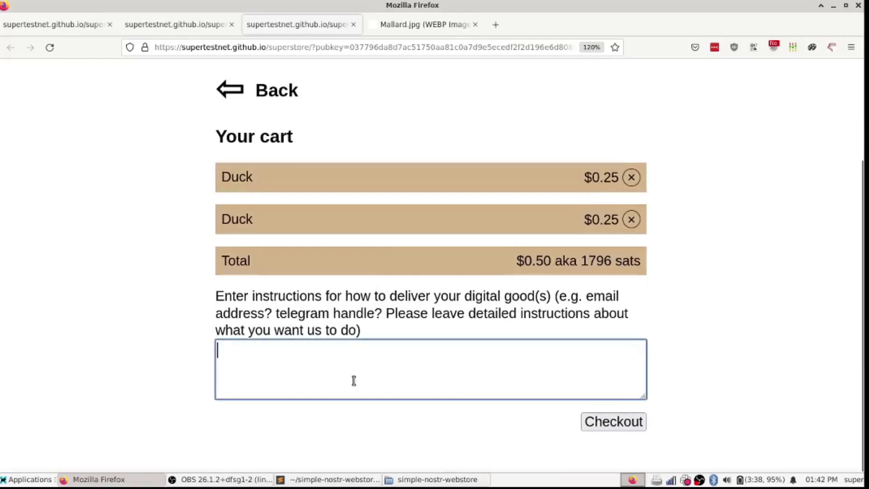
{"action": "type", "text": "S"}
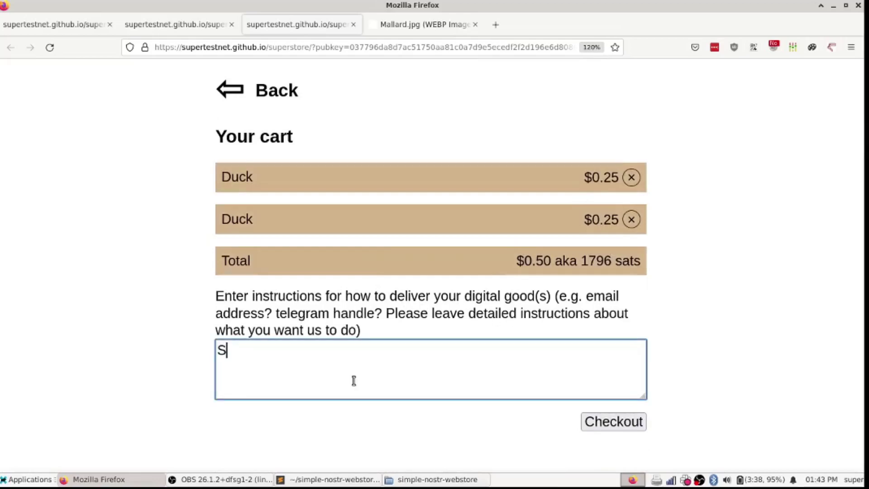
{"action": "type", "text": "end it to my teleg"}
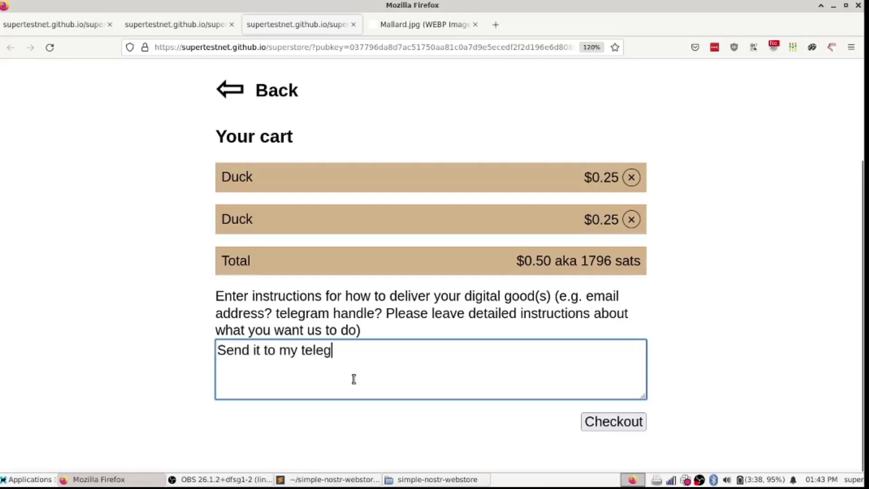
{"action": "type", "text": "ram: @teste"}
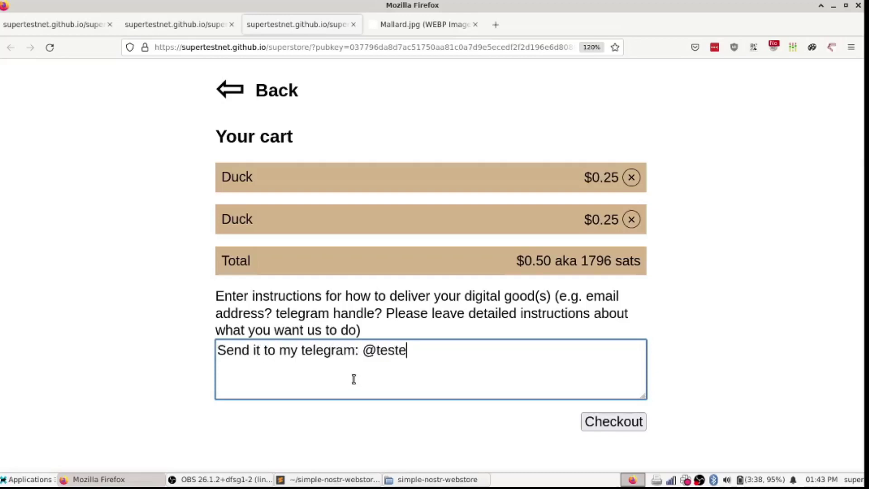
{"action": "type", "text": "roftelegram"}
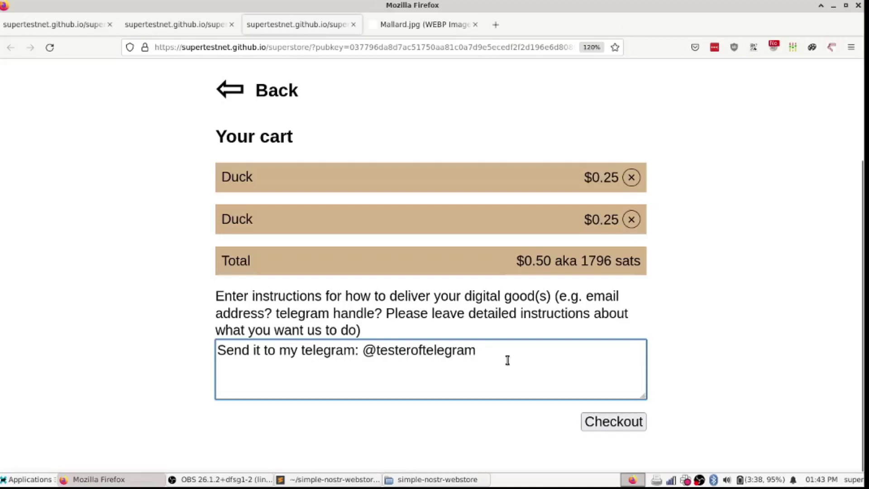
{"action": "left_click", "coordinate": [613, 420]}
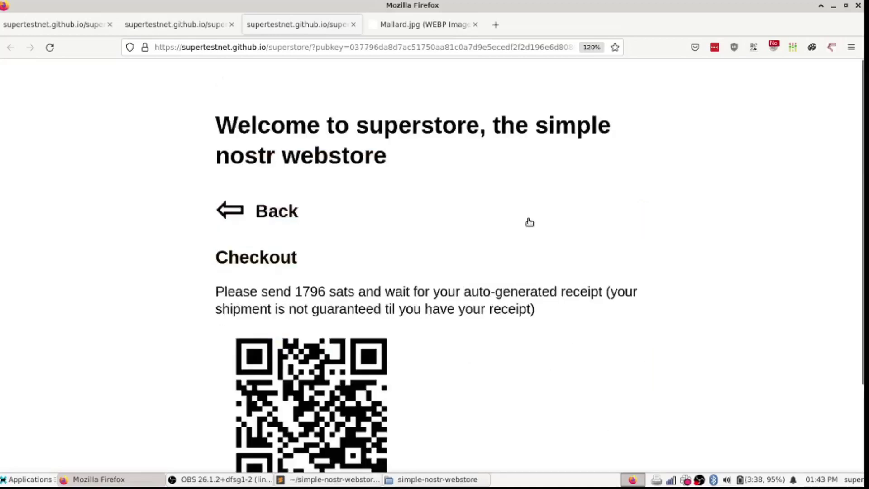
Step: Select the bitcoin payment address and the 1796 sats amount for payment
{"action": "scroll", "coordinate": [527, 224], "scroll_direction": "down", "scroll_amount": 3}
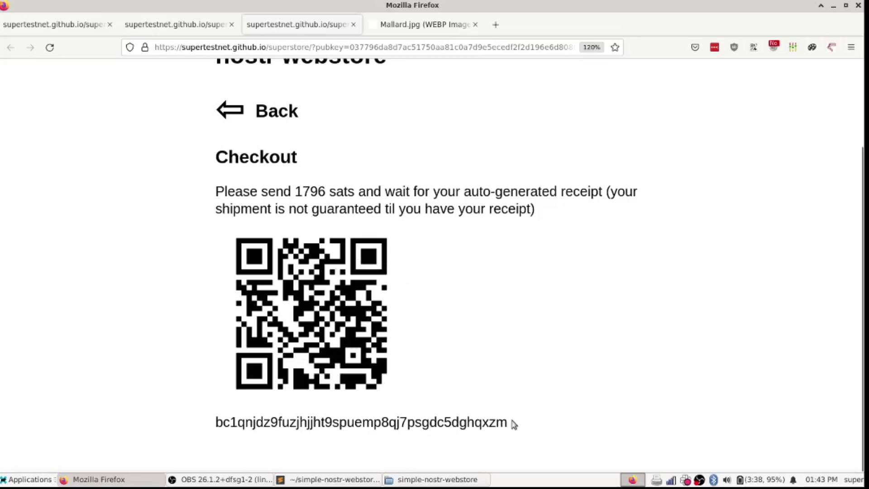
{"action": "double_click", "coordinate": [490, 422]}
{"action": "left_click", "coordinate": [445, 422]}
{"action": "double_click", "coordinate": [446, 422]}
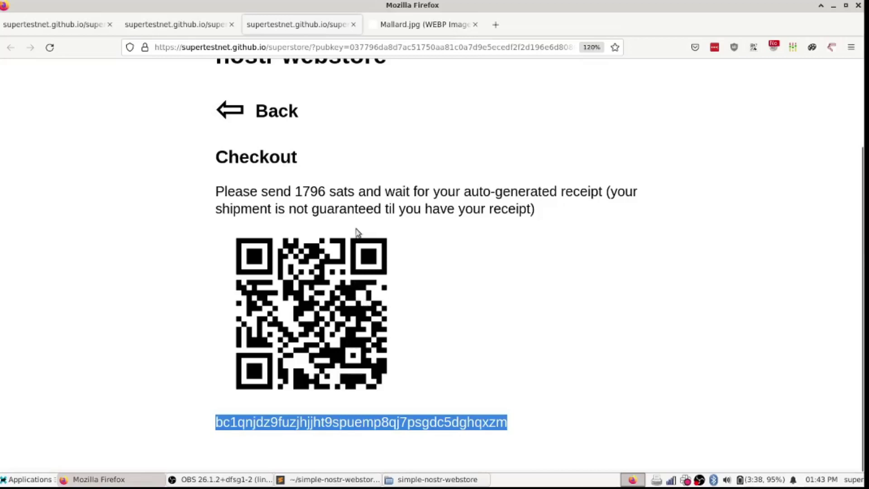
{"action": "left_click", "coordinate": [308, 194]}
{"action": "double_click", "coordinate": [308, 194]}
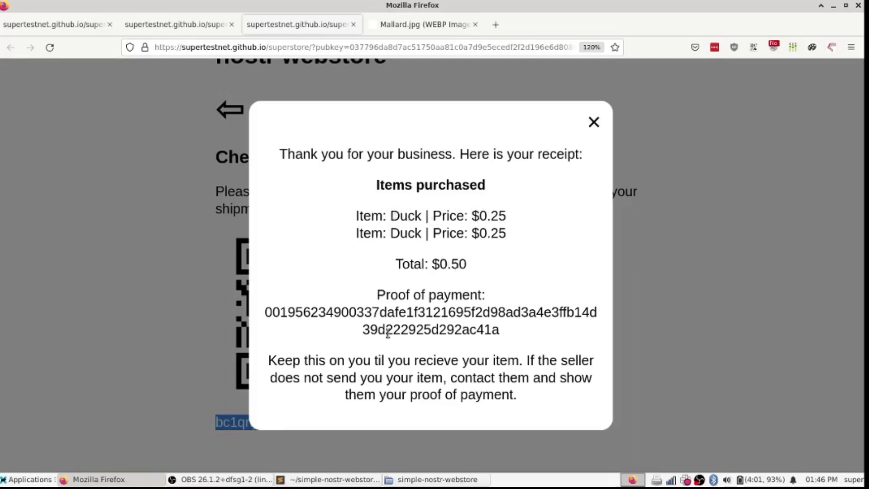
Step: Select the receipt's proof-of-payment hash and switch to the seller's store page
{"action": "triple_click", "coordinate": [392, 312]}
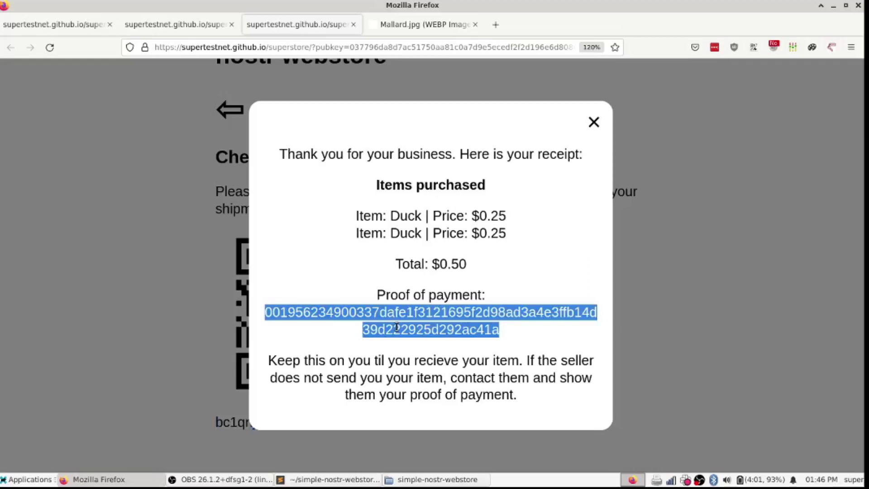
{"action": "key", "text": "ctrl+Page_Up"}
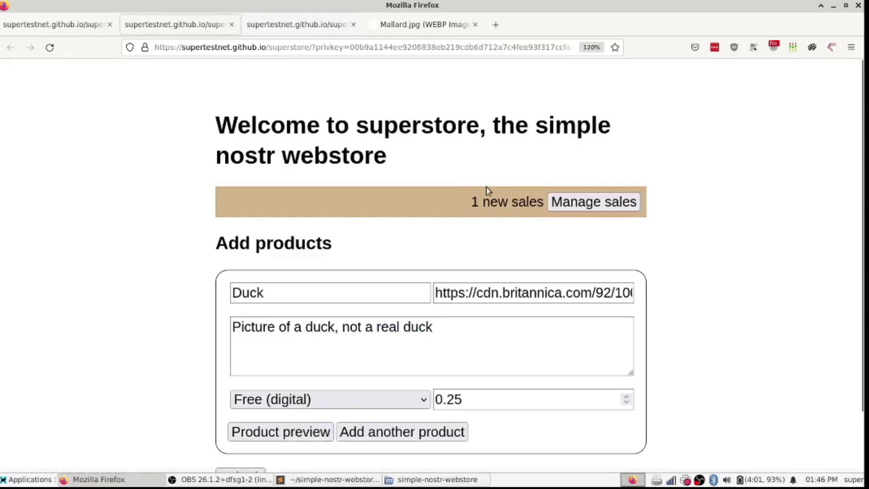
Step: Open sales management from the 1 new sales notice and show the sale's items
{"action": "mouse_move", "coordinate": [473, 202]}
{"action": "left_mouse_down"}
{"action": "mouse_move", "coordinate": [545, 202]}
{"action": "mouse_move", "coordinate": [474, 202]}
{"action": "left_mouse_up"}
{"action": "left_click", "coordinate": [475, 201]}
{"action": "left_click", "coordinate": [565, 202]}
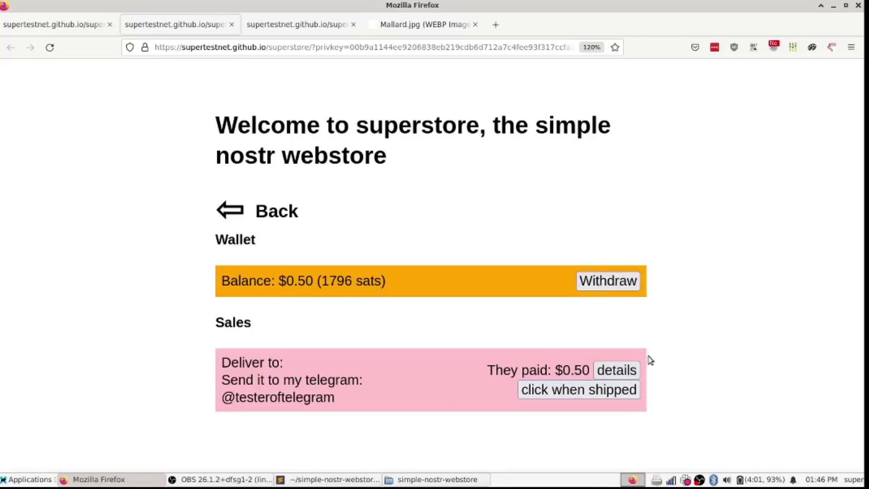
{"action": "left_click", "coordinate": [619, 370]}
{"action": "scroll", "coordinate": [692, 326], "scroll_direction": "down", "scroll_amount": 4}
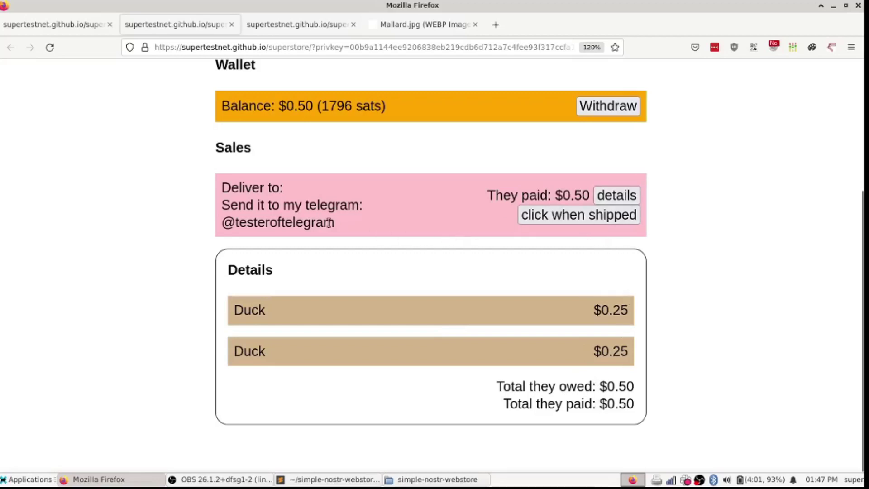
Step: Copy the buyer's Telegram handle, mark the Duck order shipped, and begin a withdrawal
{"action": "double_click", "coordinate": [255, 219]}
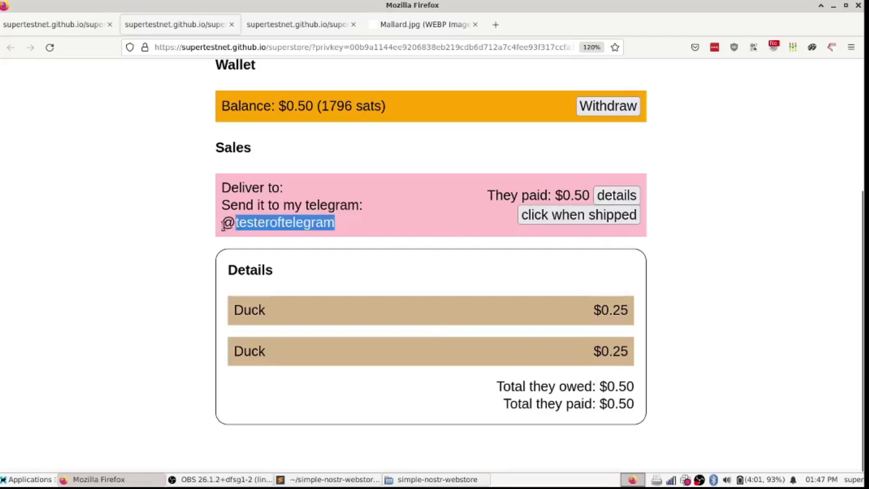
{"action": "left_click_drag", "start_coordinate": [223, 224], "coordinate": [335, 228]}
{"action": "left_click", "coordinate": [569, 217]}
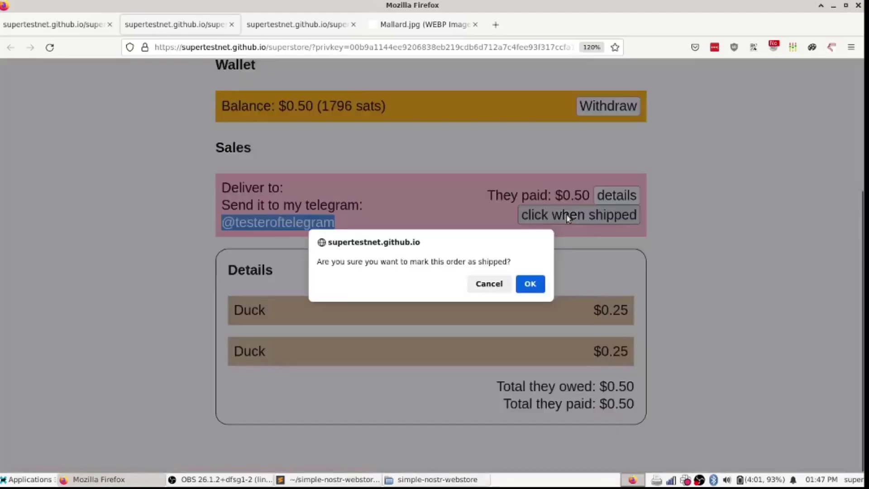
{"action": "left_click", "coordinate": [527, 285]}
{"action": "scroll", "coordinate": [527, 287], "scroll_direction": "up", "scroll_amount": 4}
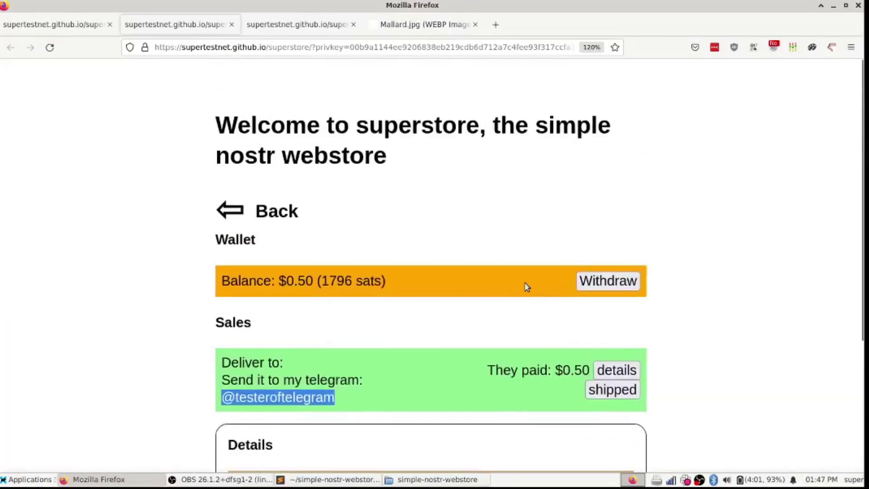
{"action": "left_click", "coordinate": [612, 283]}
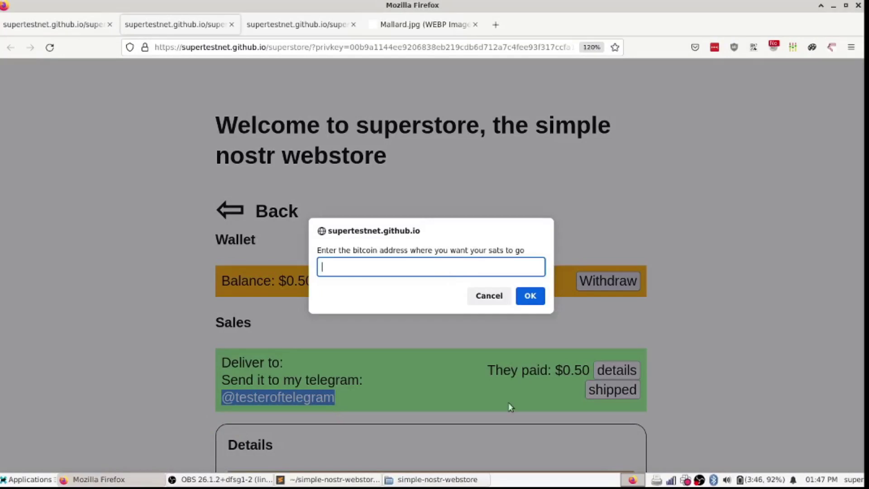
Step: Withdraw to the pasted bitcoin address at fee rate 3, approving 1046 sats after a 750-sat fee
{"action": "type", "text": "bc1qgn0v9p09gq7gs0cs2c7wc249rn7g3szawu9ymk"}
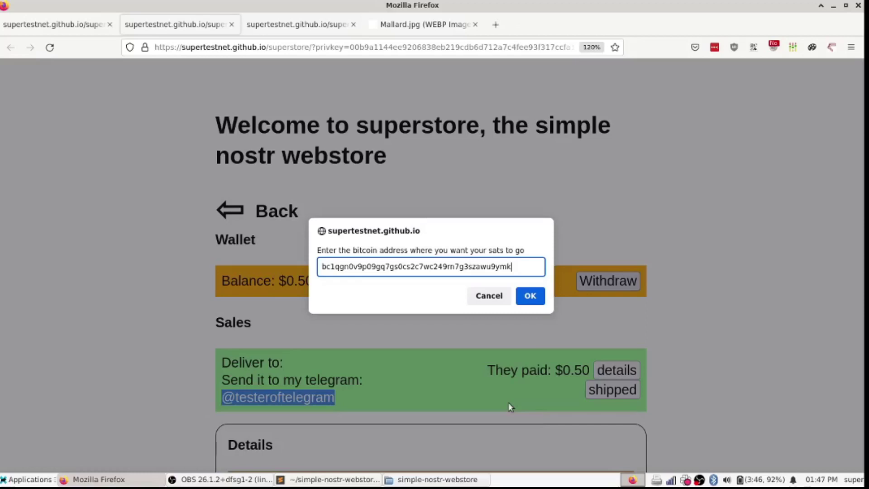
{"action": "key", "text": "Return"}
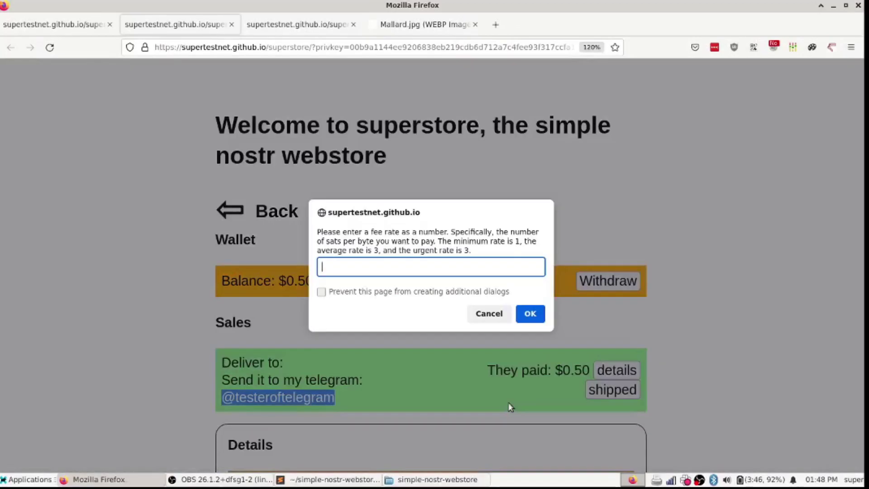
{"action": "type", "text": "3"}
{"action": "key", "text": "Return"}
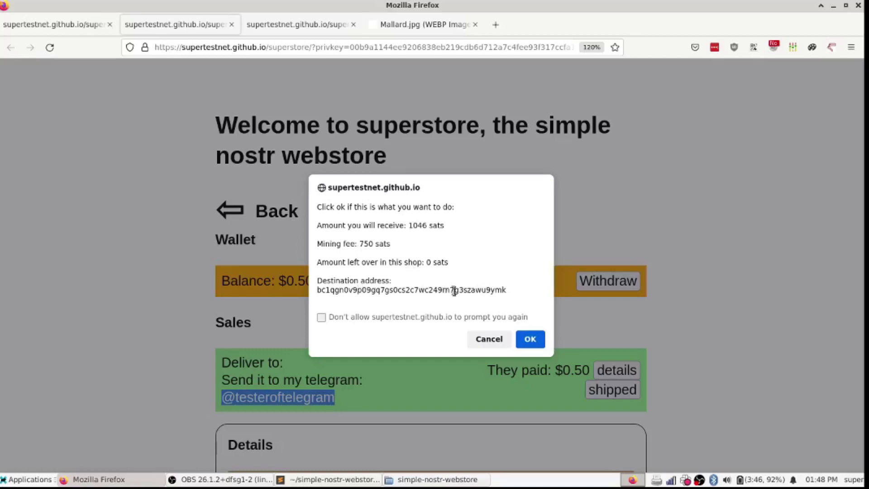
{"action": "left_click", "coordinate": [522, 339]}
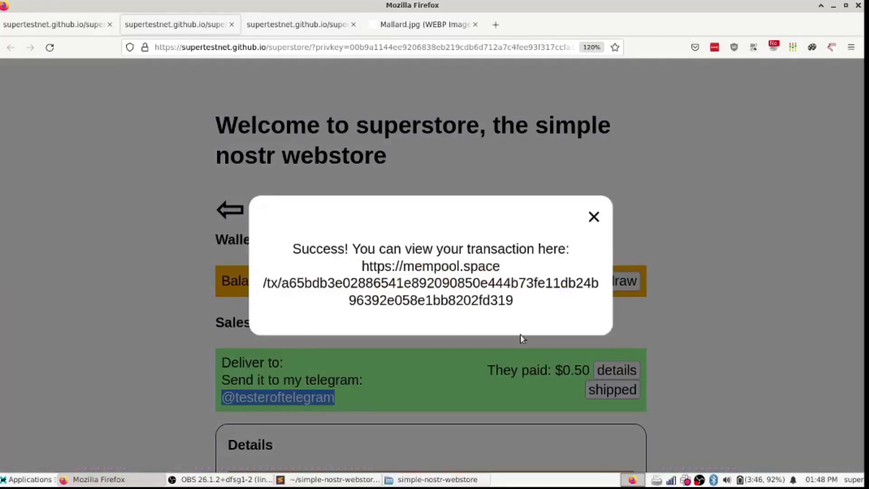
{"action": "left_click_drag", "start_coordinate": [362, 266], "coordinate": [404, 297]}
{"action": "key", "text": "ctrl+c"}
{"action": "key", "text": "ctrl+t"}
{"action": "key", "text": "ctrl+v"}
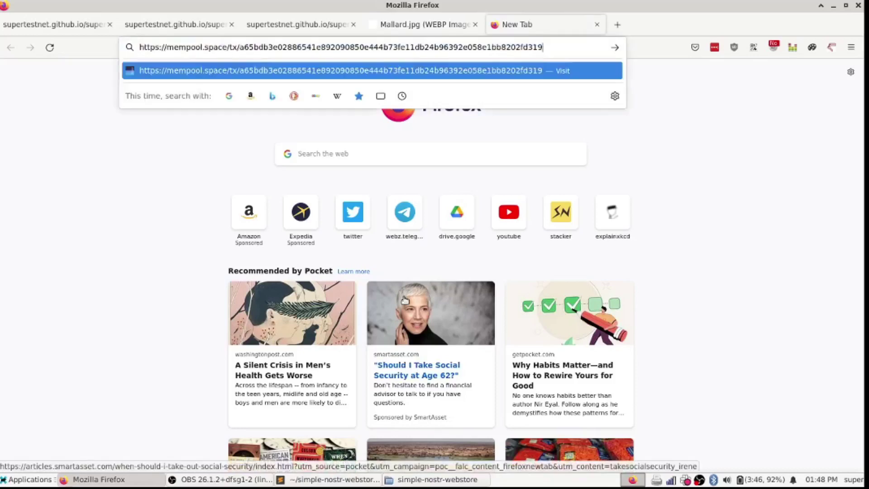
{"action": "key", "text": "Return"}
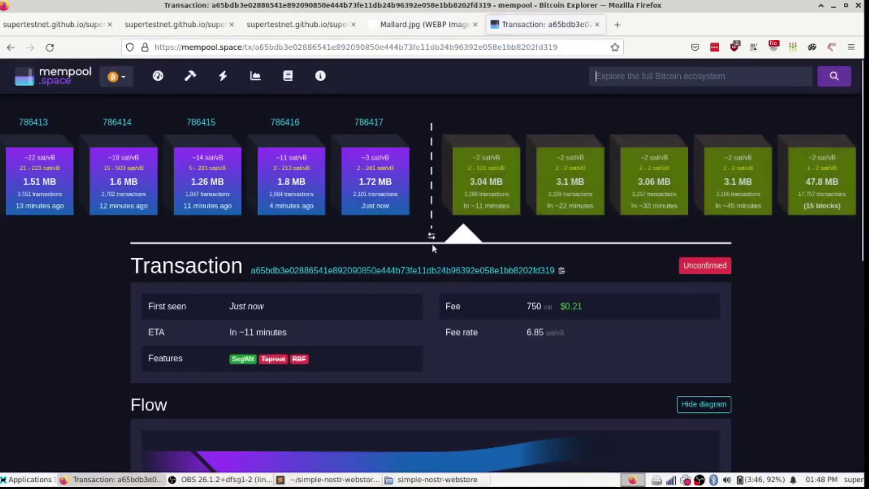
{"action": "scroll", "coordinate": [474, 393], "scroll_direction": "down", "scroll_amount": 5}
{"action": "scroll", "coordinate": [474, 394], "scroll_direction": "up", "scroll_amount": 4}
{"action": "scroll", "coordinate": [474, 394], "scroll_direction": "up", "scroll_amount": 1}
{"action": "key", "text": "ctrl+w"}
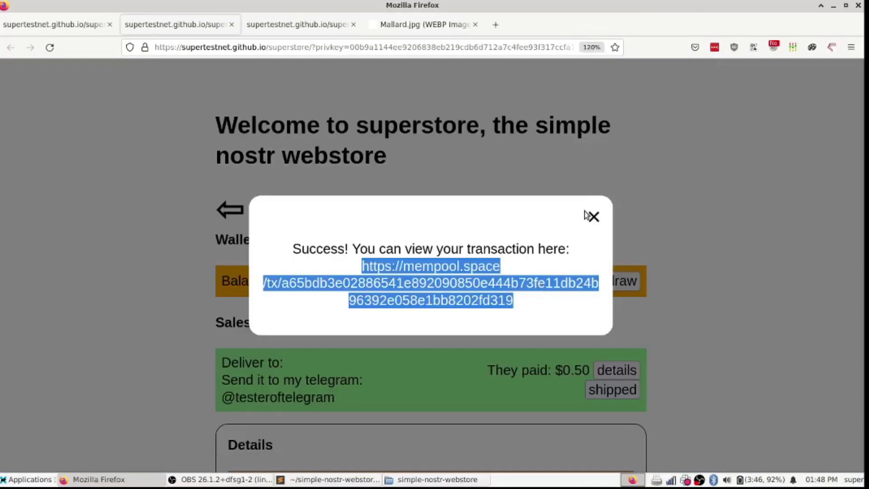
Step: Dismiss the withdrawal success message, return to the store page, and switch to the customer's receipt
{"action": "left_click", "coordinate": [593, 216]}
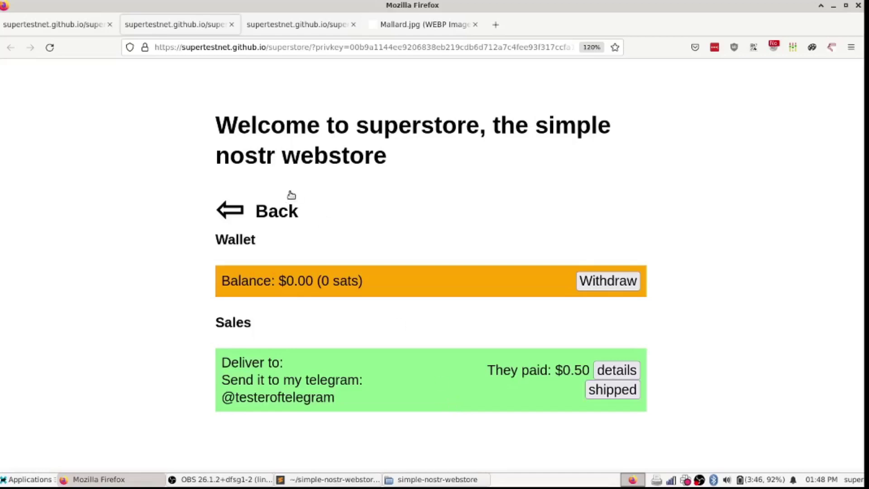
{"action": "left_click", "coordinate": [260, 207]}
{"action": "scroll", "coordinate": [406, 267], "scroll_direction": "down", "scroll_amount": 2}
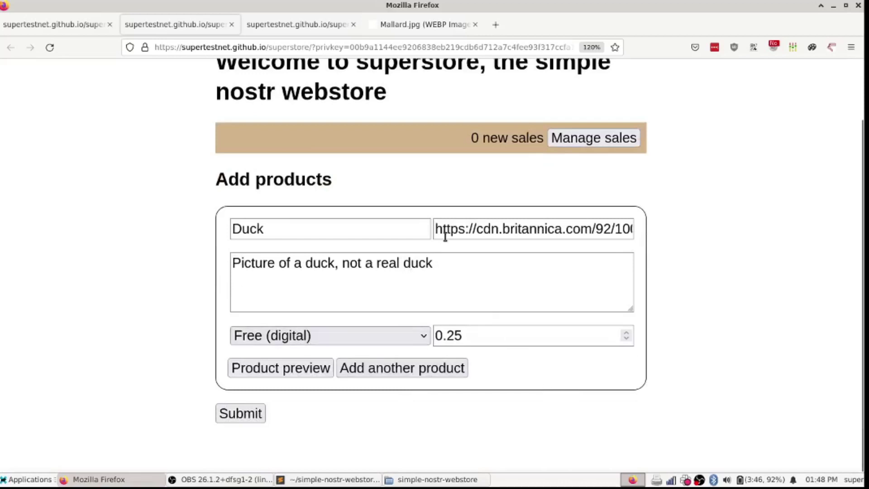
{"action": "key", "text": "ctrl+Tab"}
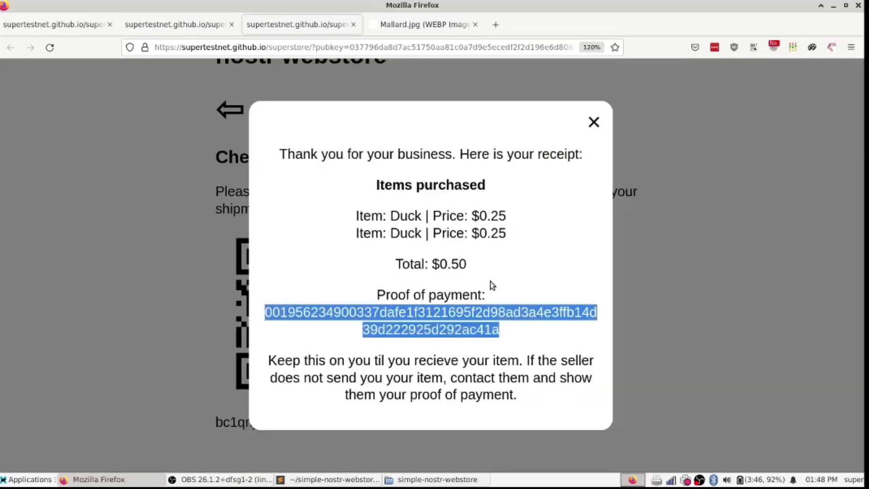